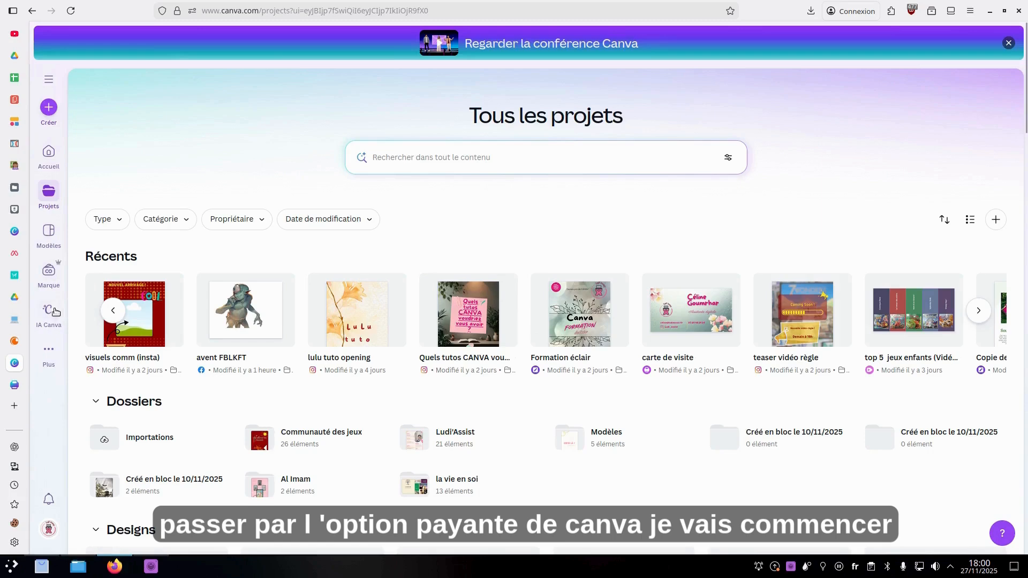
- Create a blank Facebook post design from the social media formats
left_click(51, 108)
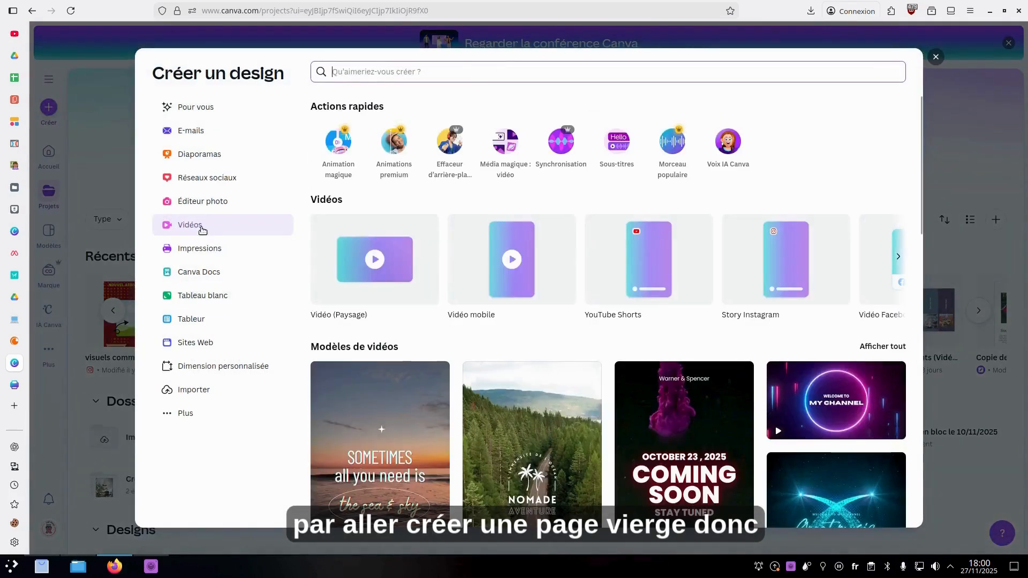
left_click(223, 179)
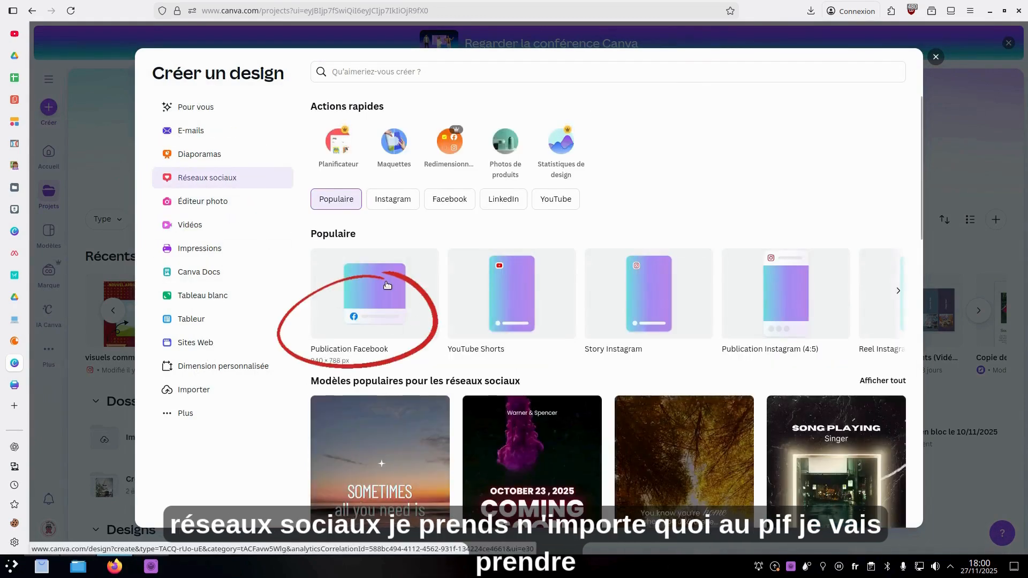
left_click(387, 285)
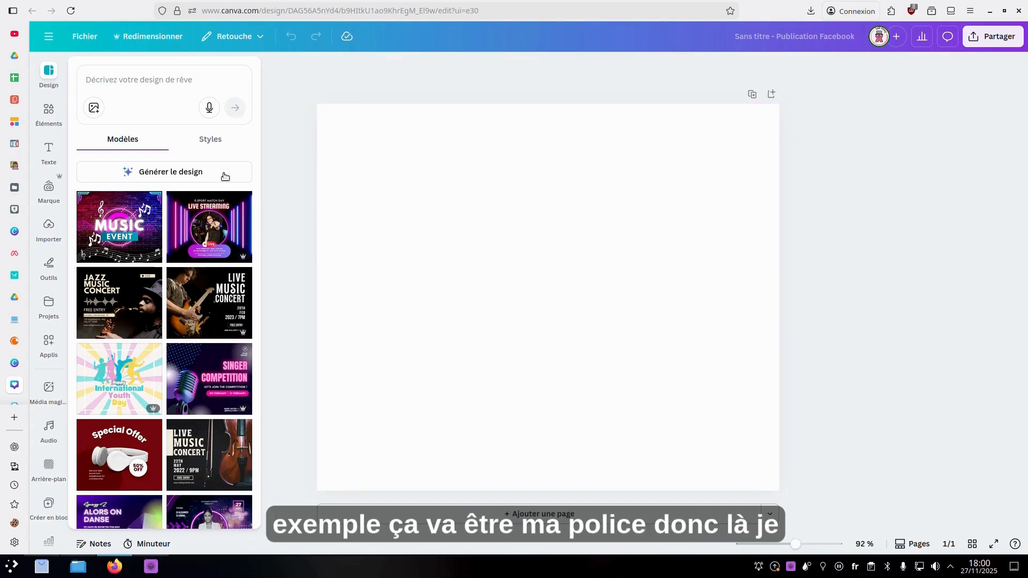
- Add a text box to the blank page and set its font to Adigiana Toybox
left_click(49, 151)
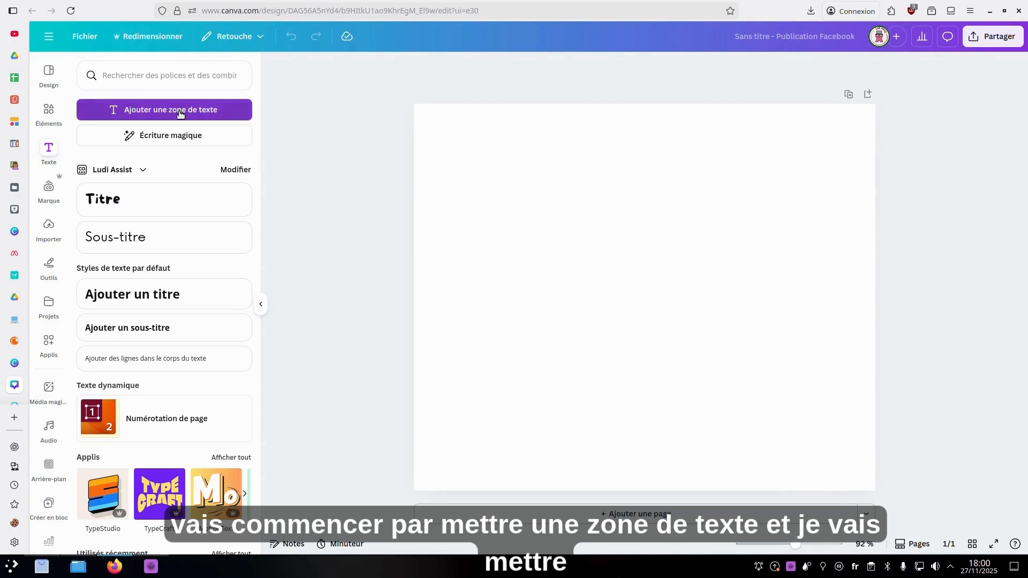
left_click(180, 114)
left_click(471, 67)
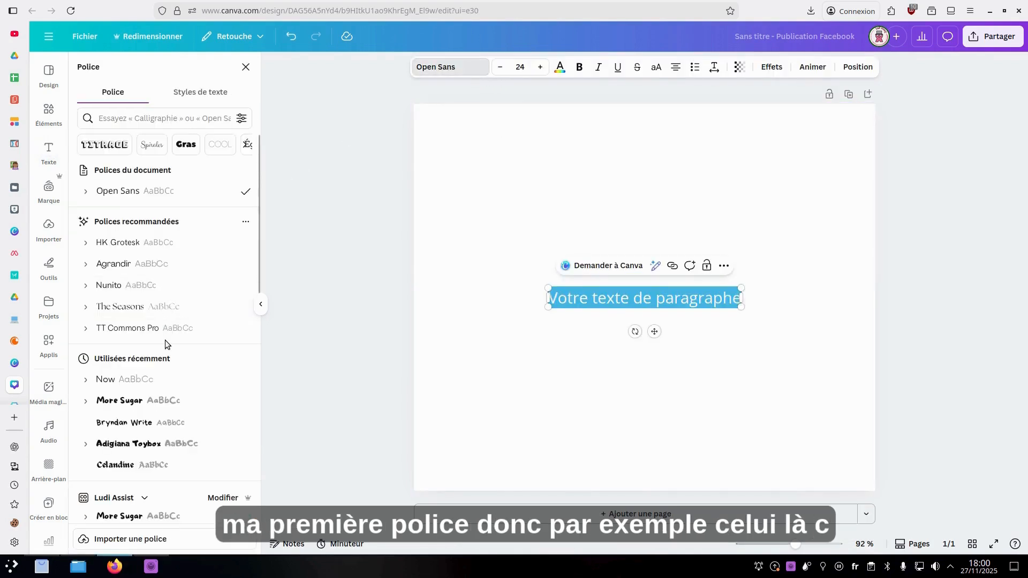
left_click(140, 444)
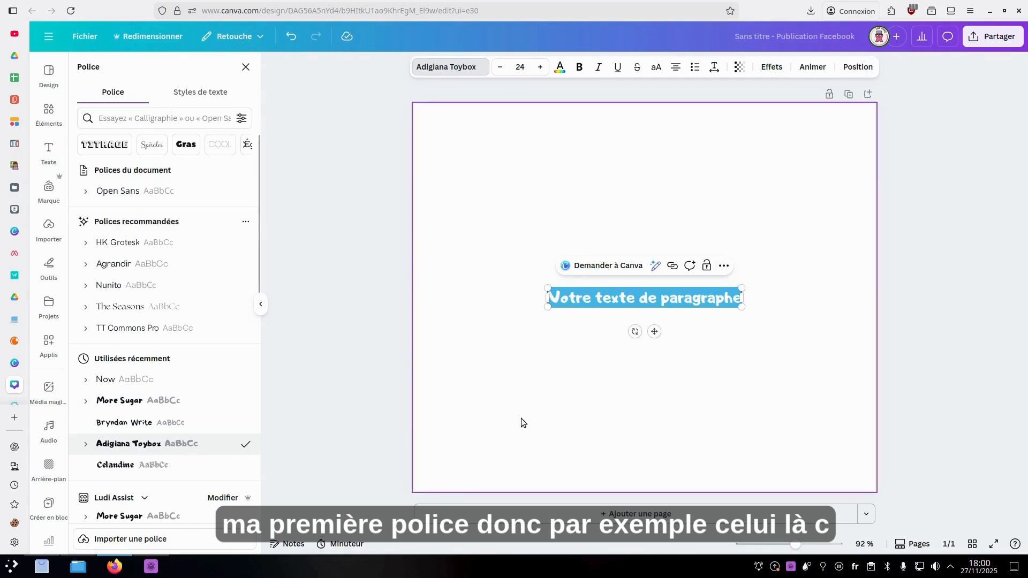
left_click(584, 336)
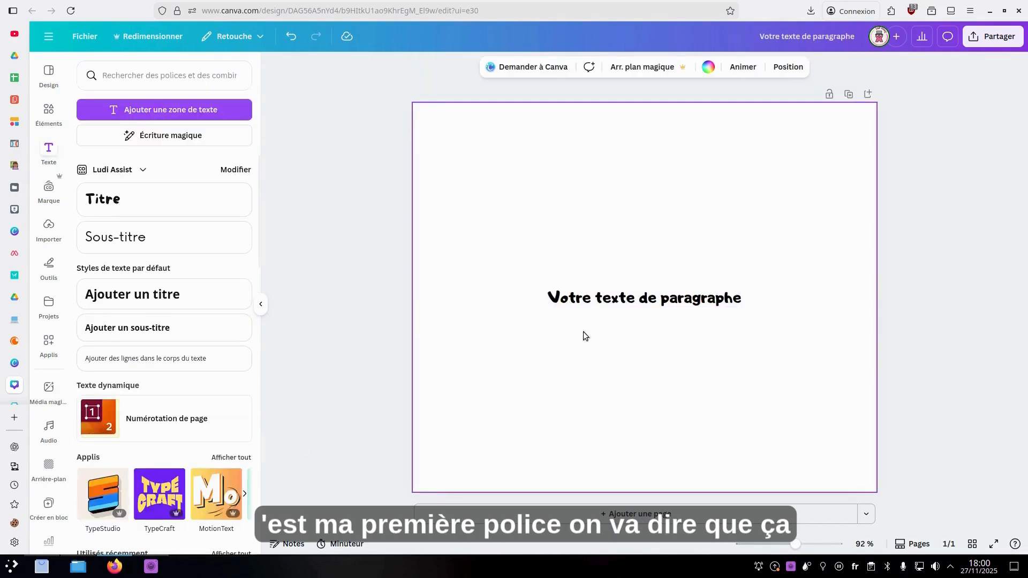
- Replace the placeholder text with "titre" and move the title near the top of the page
double_click(620, 298)
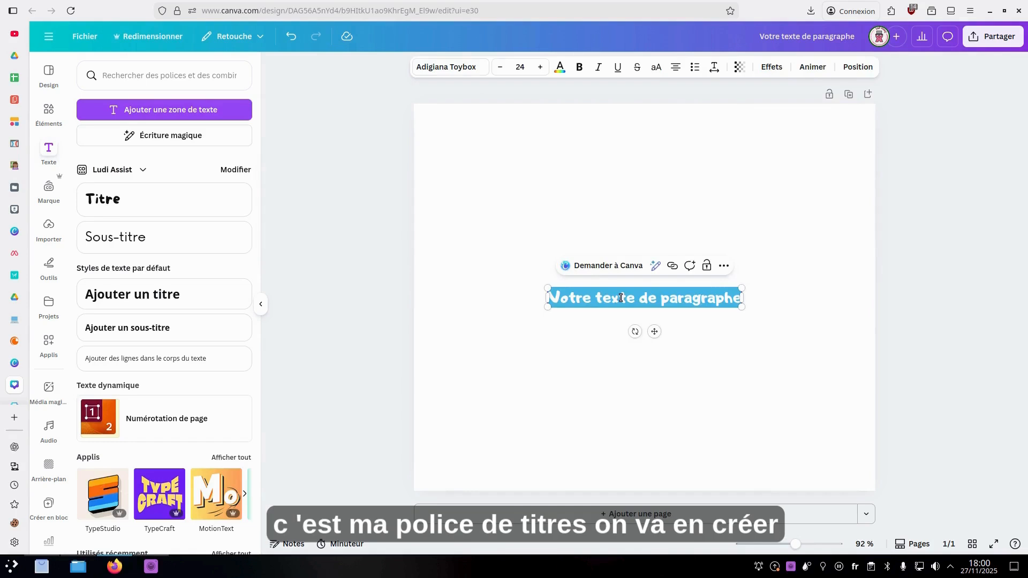
type("titre")
left_click_drag(642, 297, 593, 156)
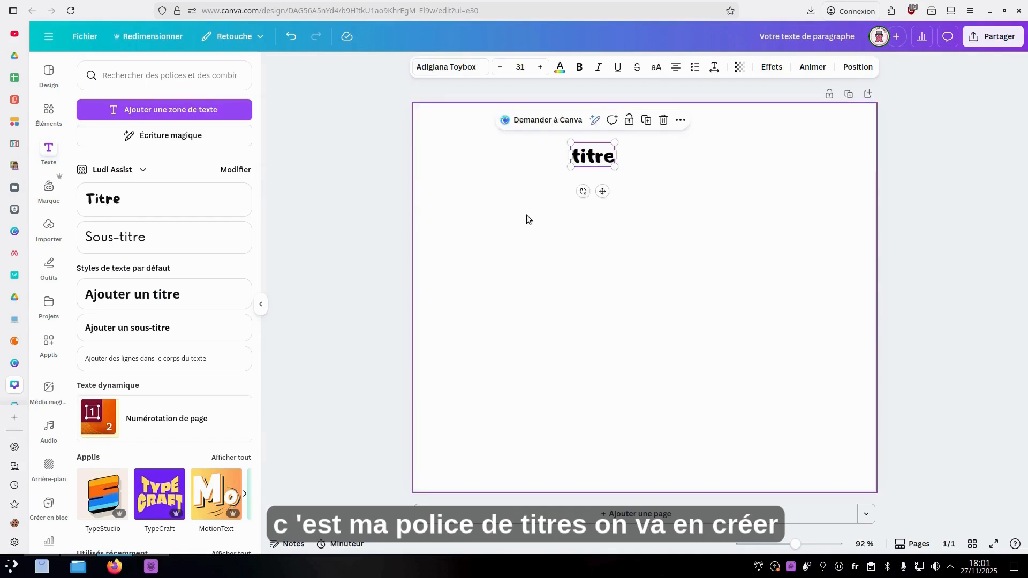
- Add a second text box reading "sous titre" in Balsamiq Sans and place it just below the title
left_click(528, 217)
key("t")
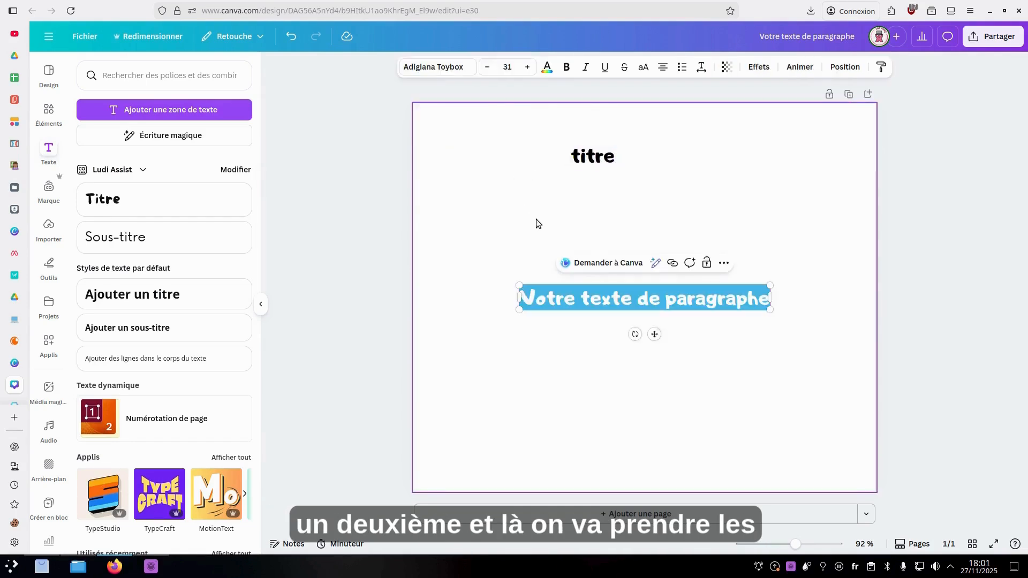
left_click(432, 67)
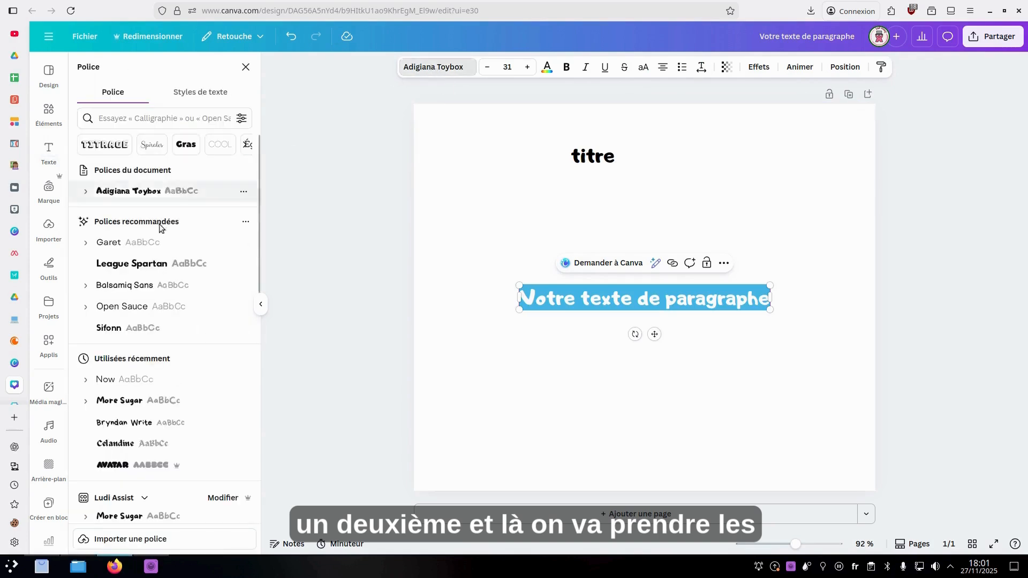
left_click(136, 284)
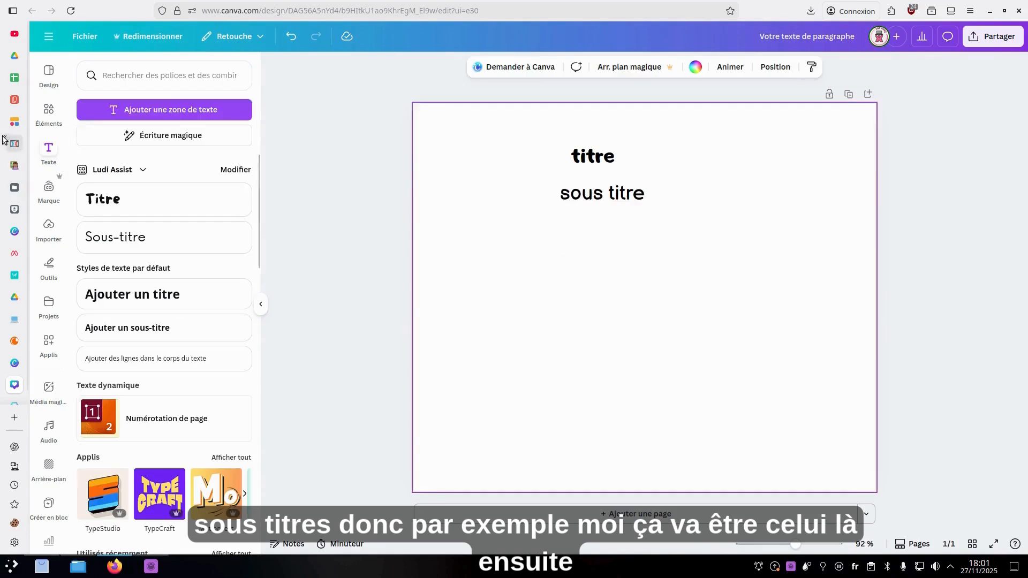
- Search the design elements for "moodboard"
left_click(47, 111)
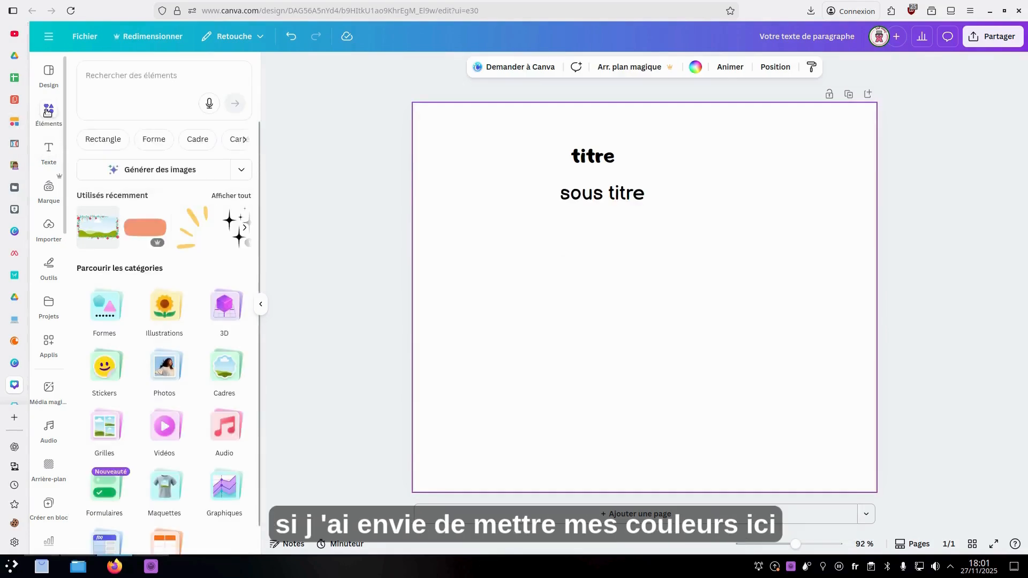
left_click(145, 75)
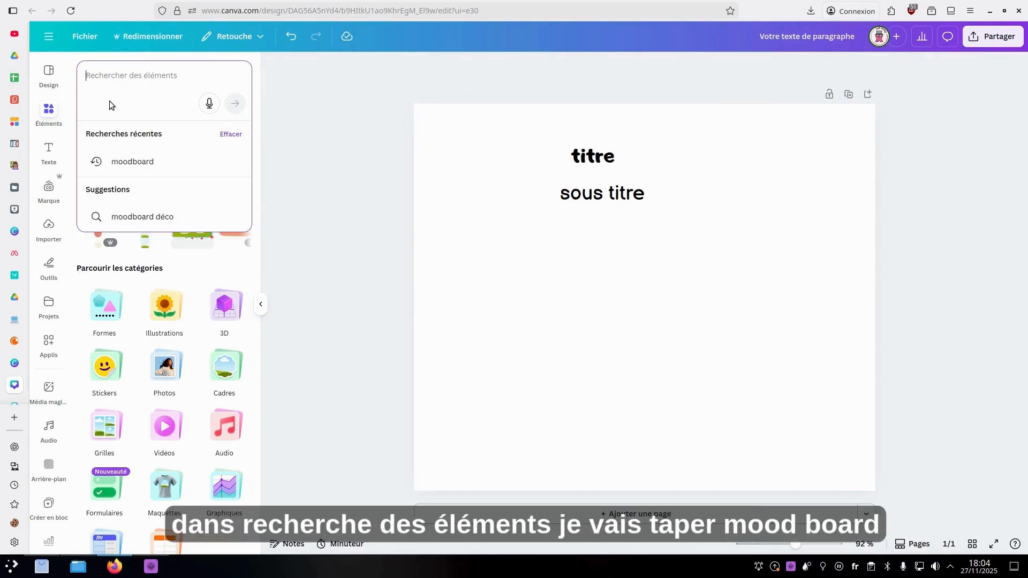
type("moodboa")
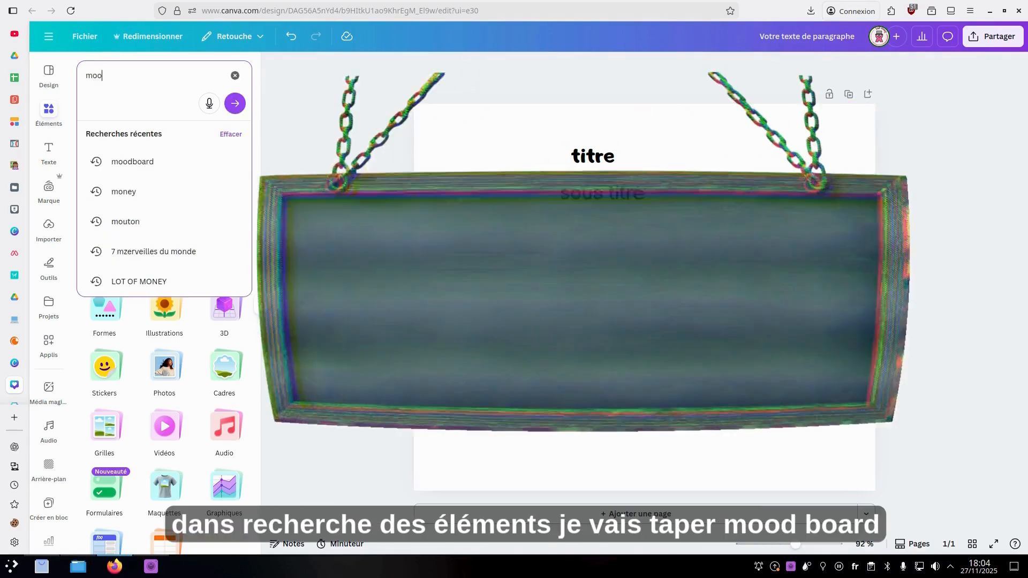
type("rd")
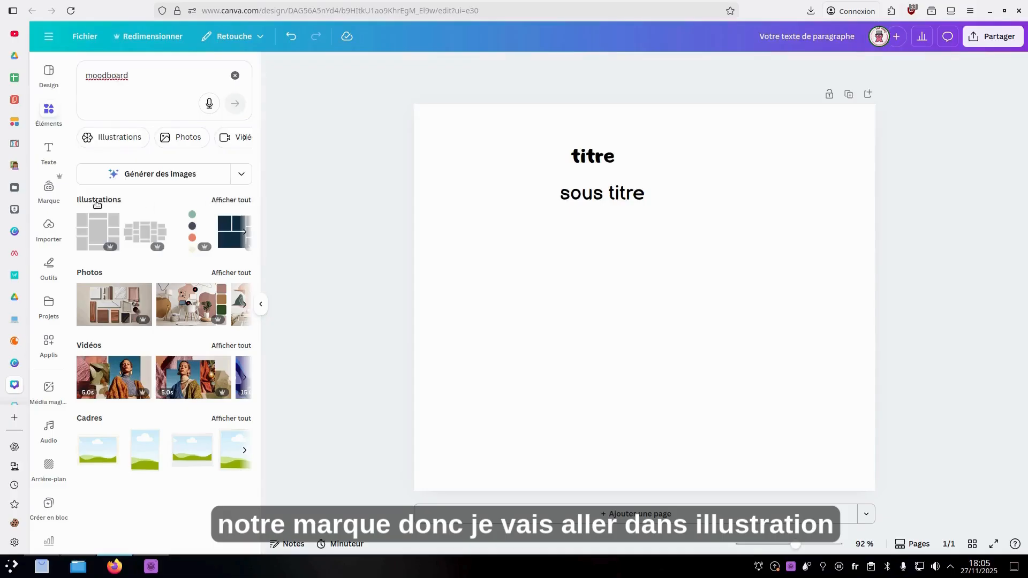
- Show all illustration results and place the free pink and green four-square palette to the left of the titles
left_click(223, 201)
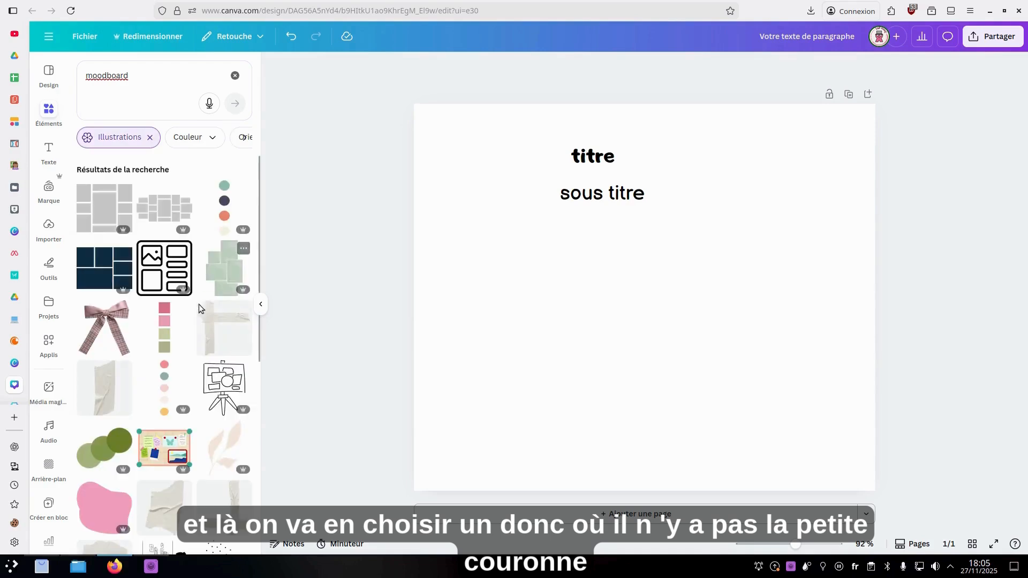
left_click(175, 339)
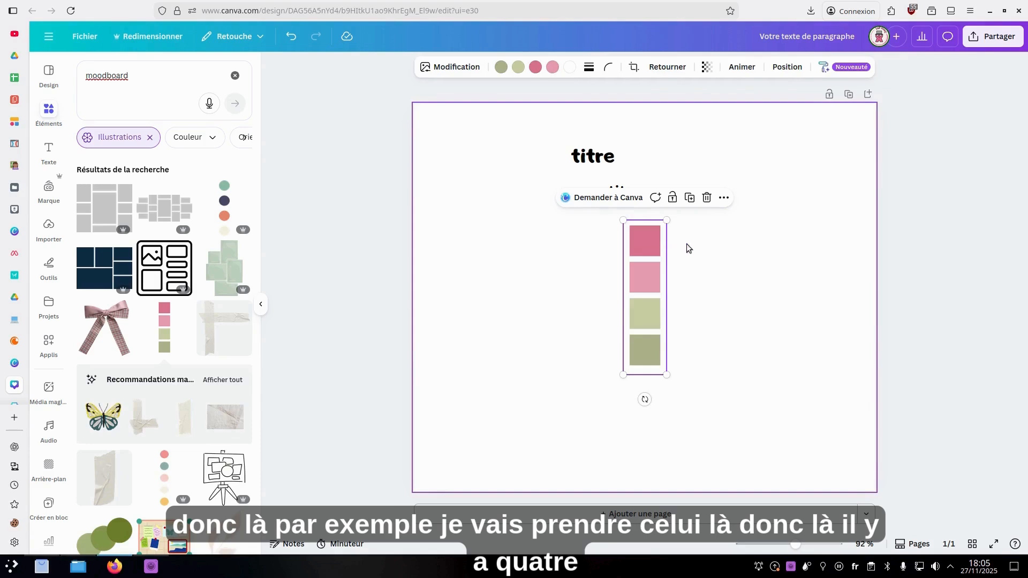
left_click(731, 386)
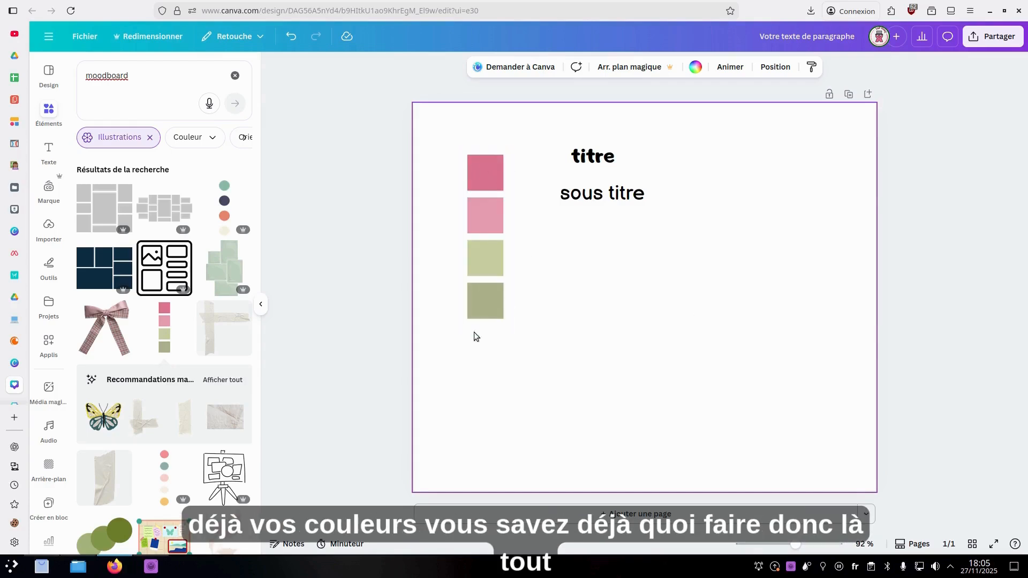
- Recolour the four palette squares turquoise, yellow, green and red from top to bottom
left_click(481, 178)
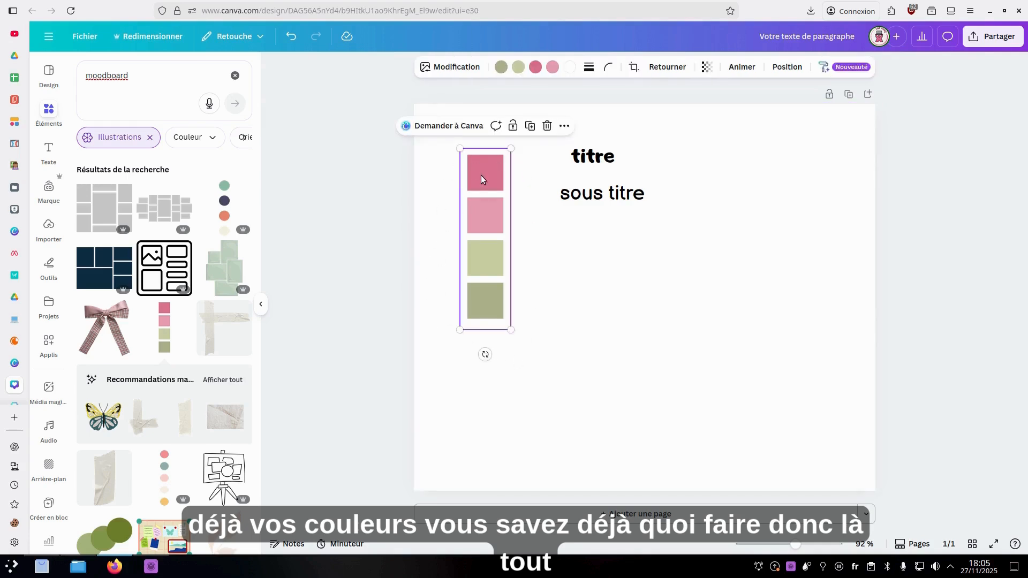
left_click(500, 67)
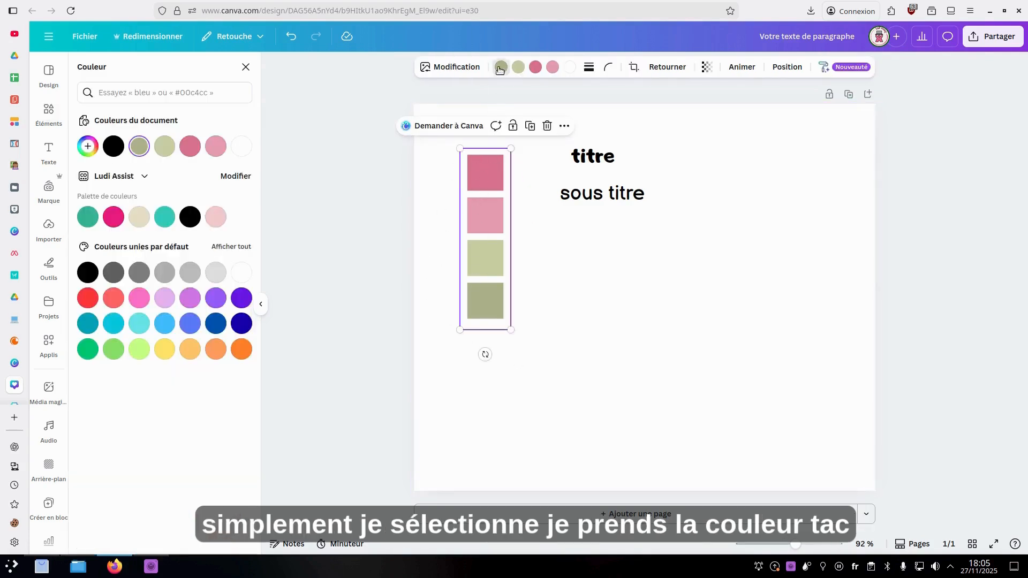
left_click(94, 305)
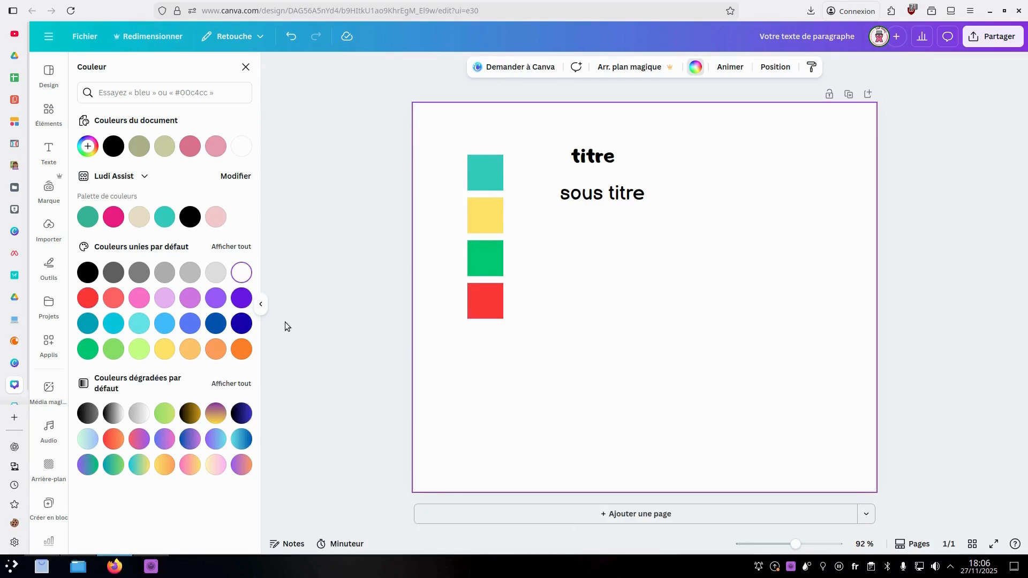
- Open the coolors.co website in a new browser tab
scroll(17, 325, "down", 1)
left_click(15, 417)
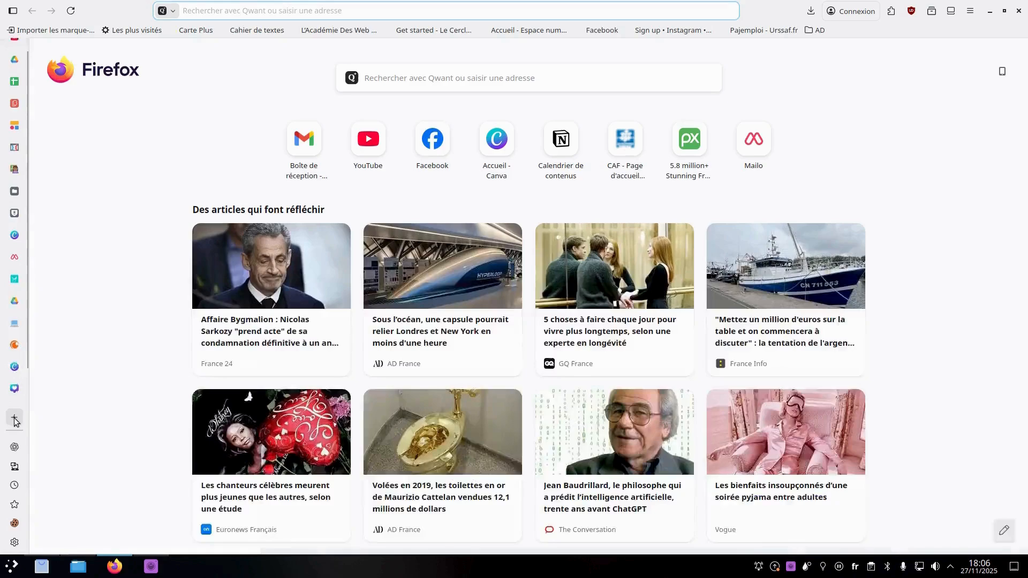
left_click(484, 83)
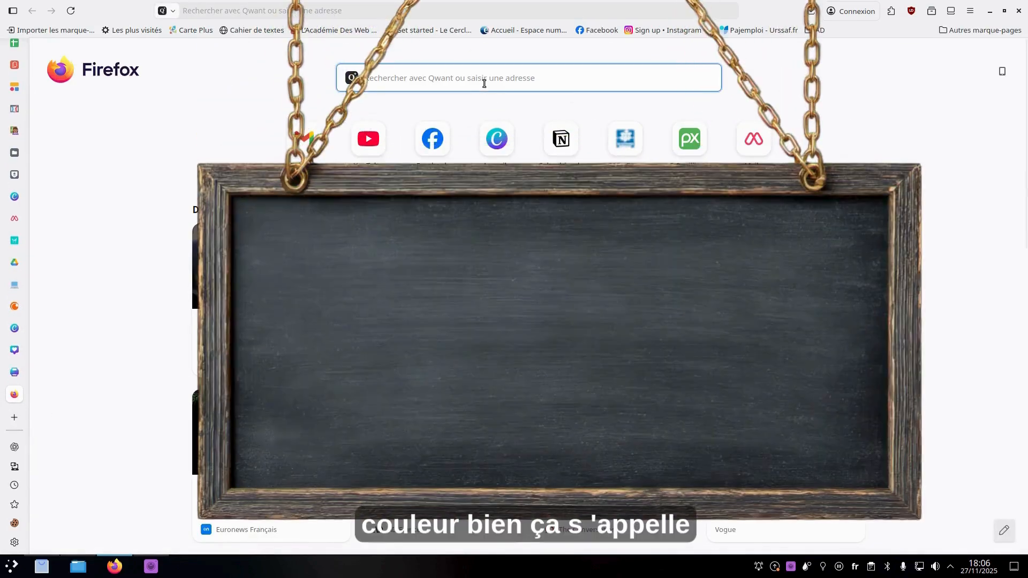
type("cool")
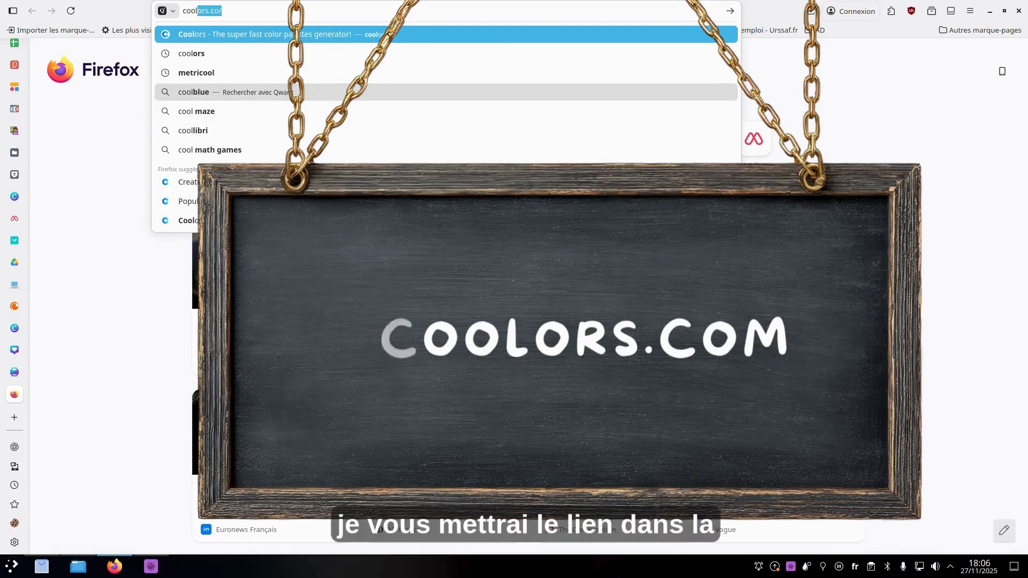
key("Return")
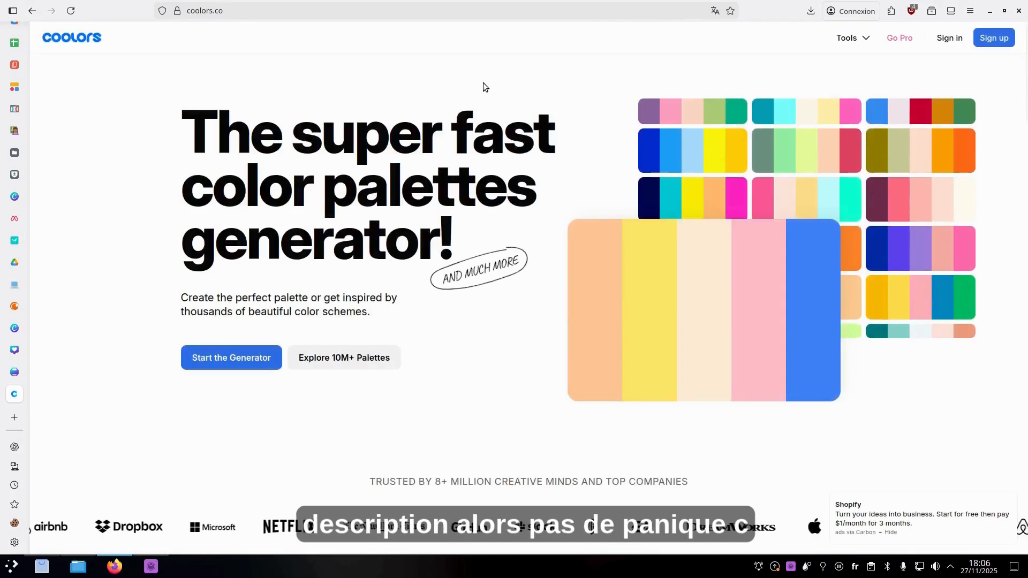
- Translate the Coolors home page from English to French and start the palette generator
left_click(715, 11)
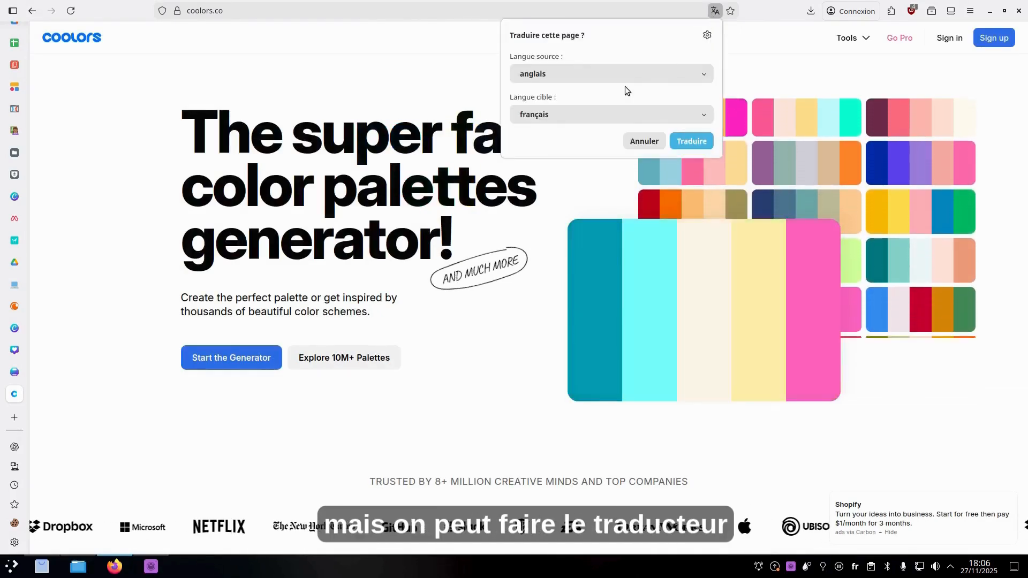
left_click(680, 145)
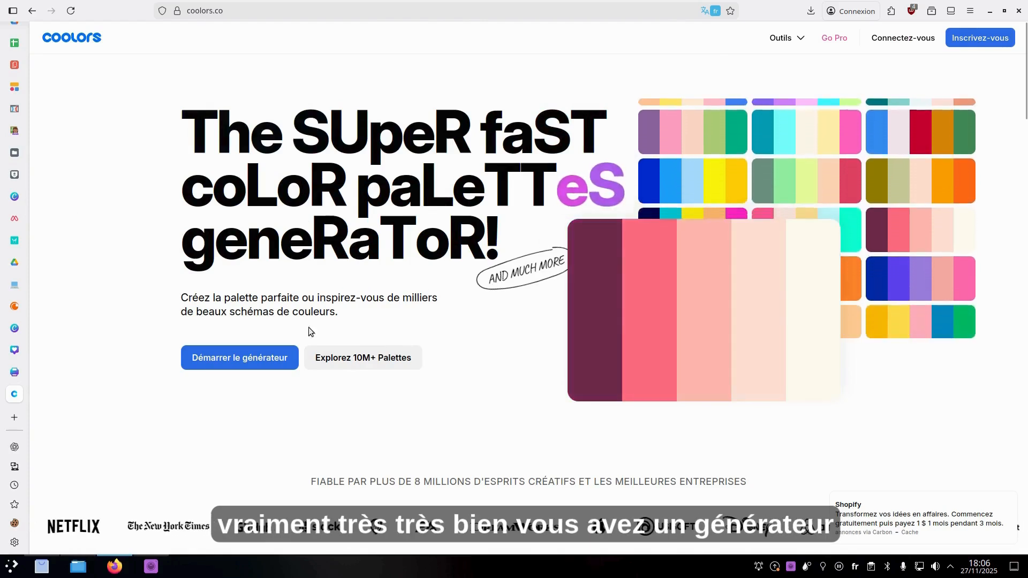
left_click(266, 363)
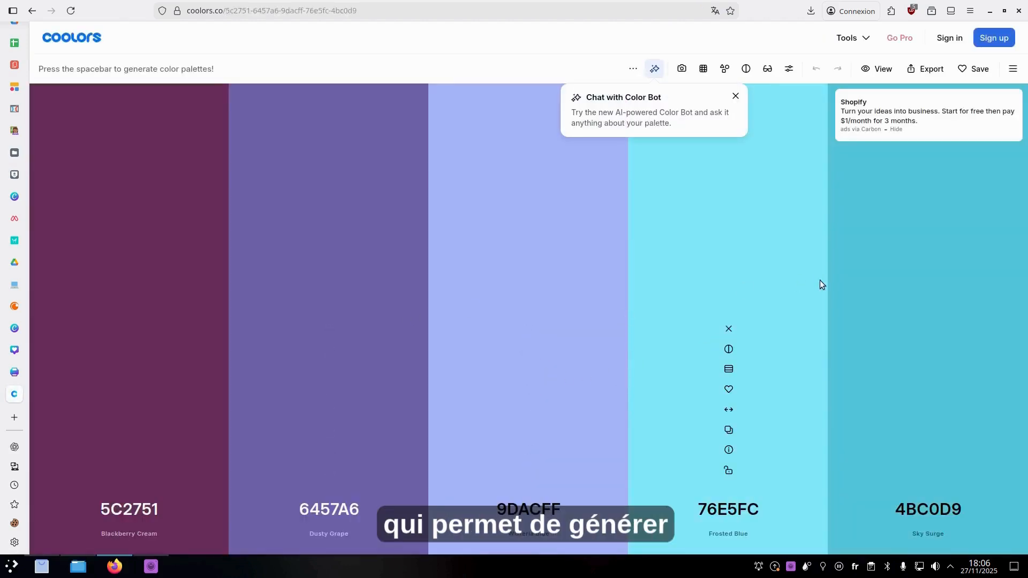
- Generate new colour palettes until dark teal 004E64 comes up, and lock that colour
key("space")
key("space")
key("space")
key("space")
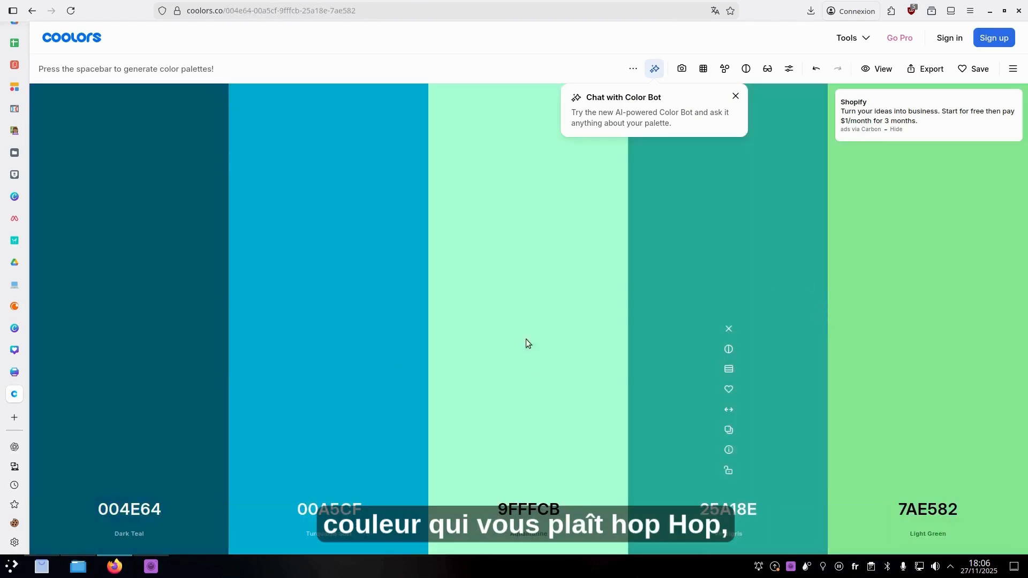
mouse_move(104, 368)
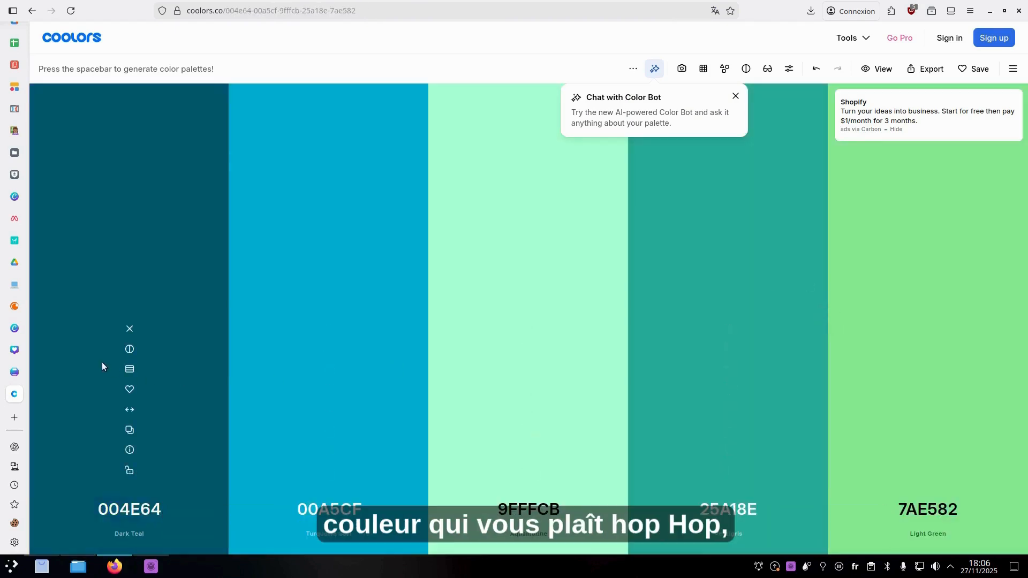
left_click(129, 473)
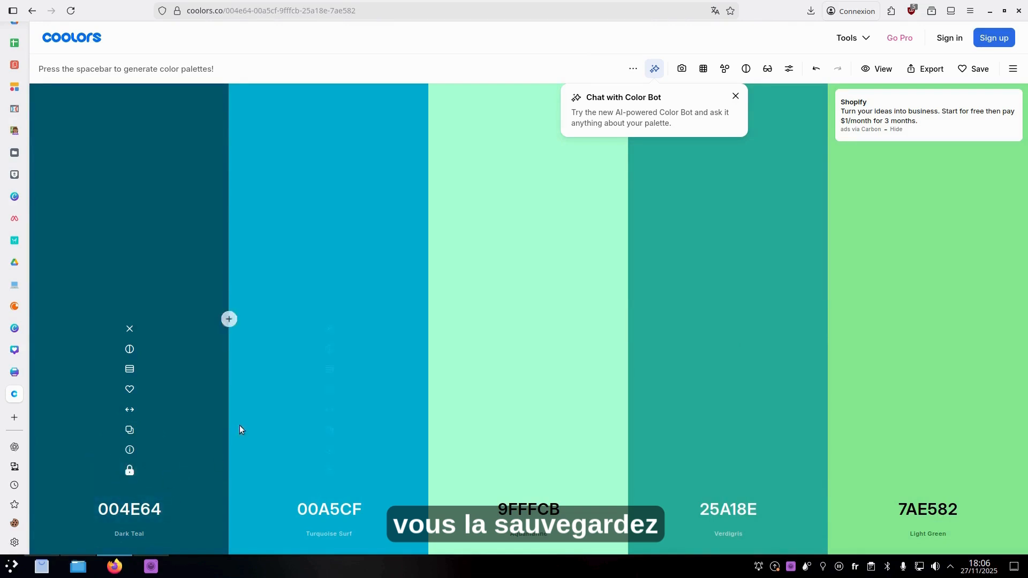
- Regenerate the unlocked colours until blue 06AED5 comes up second, and lock that colour too
key("space")
key("space")
key("space")
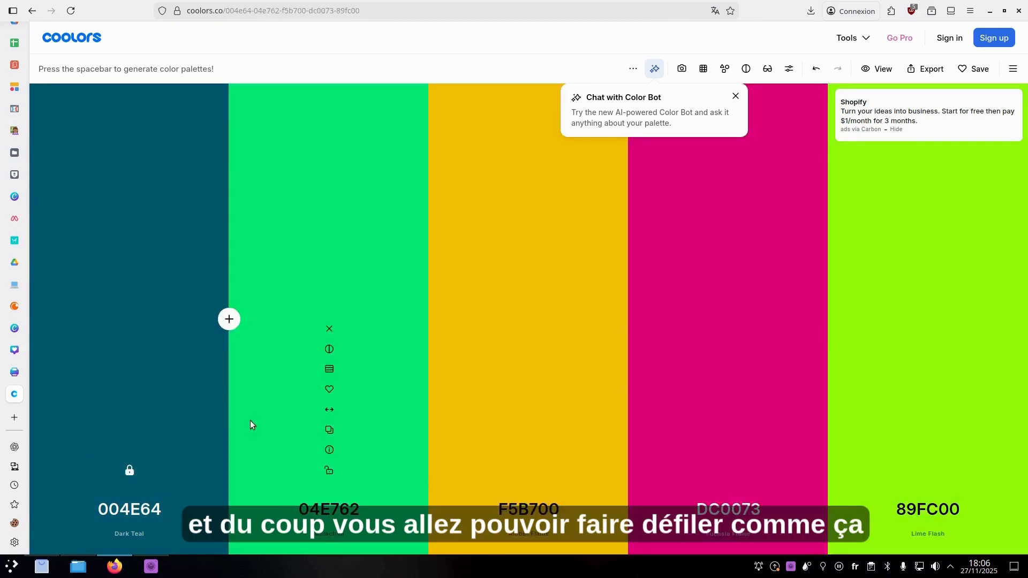
key("space")
key("space")
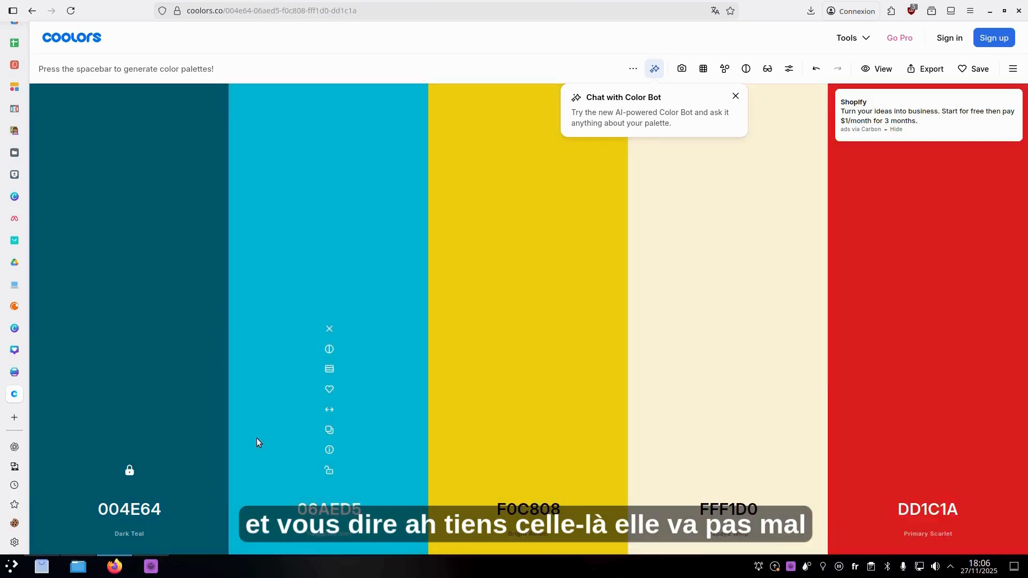
left_click(331, 469)
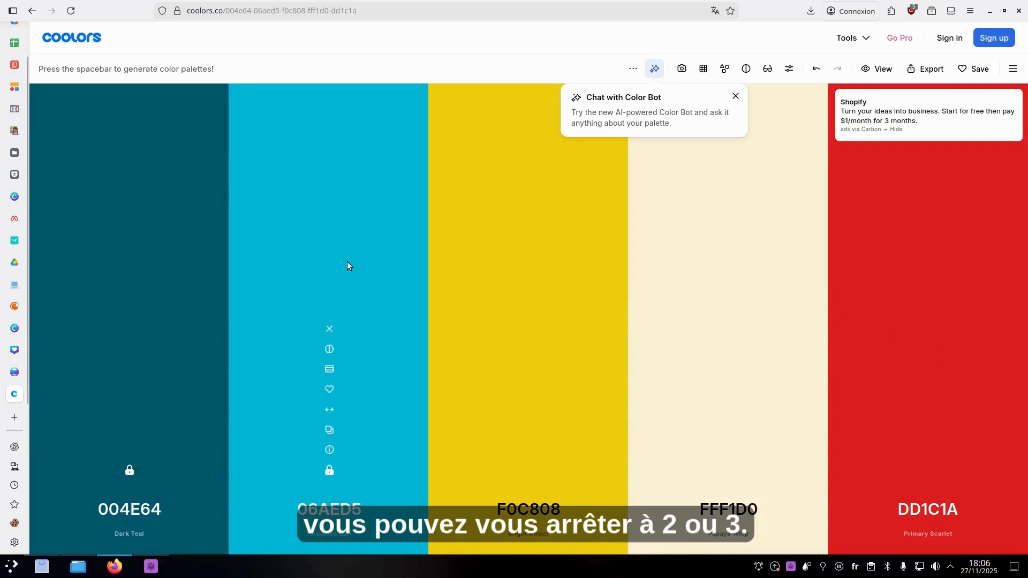
- Regenerate the unlocked colours until mauve B399A2 comes up third, and lock that colour
key("space")
key("space")
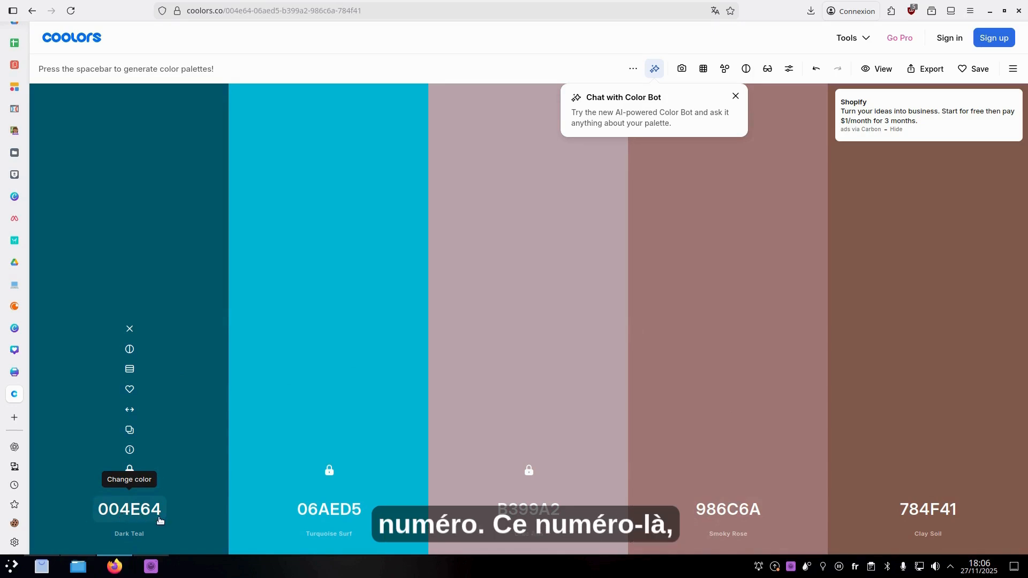
- Copy the dark teal hex code #004E64 and switch to the Canva design to apply it to the yellow square of the palette
left_click(158, 518)
key("ctrl+c")
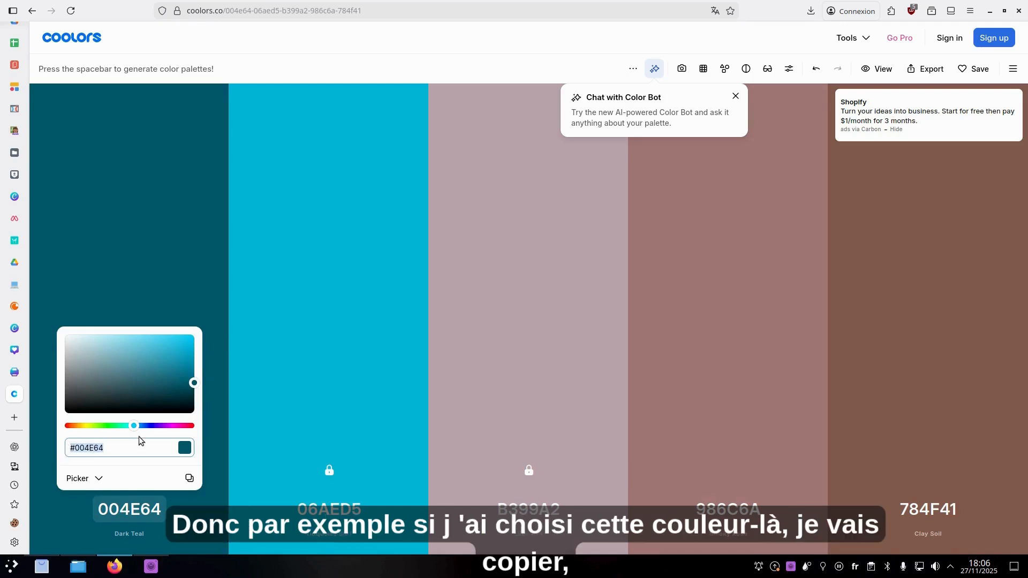
left_click(15, 350)
left_click(487, 172)
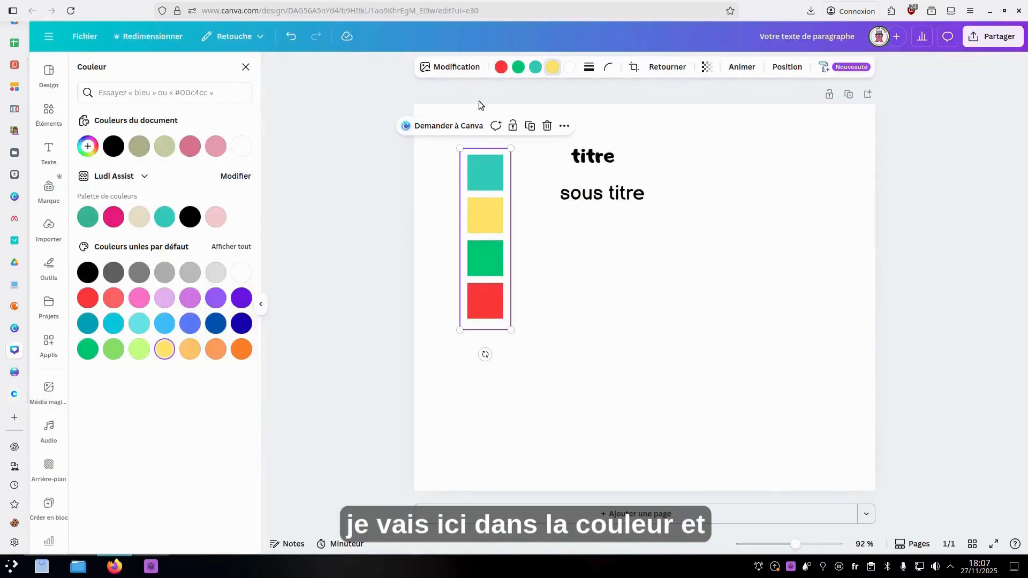
left_click(551, 68)
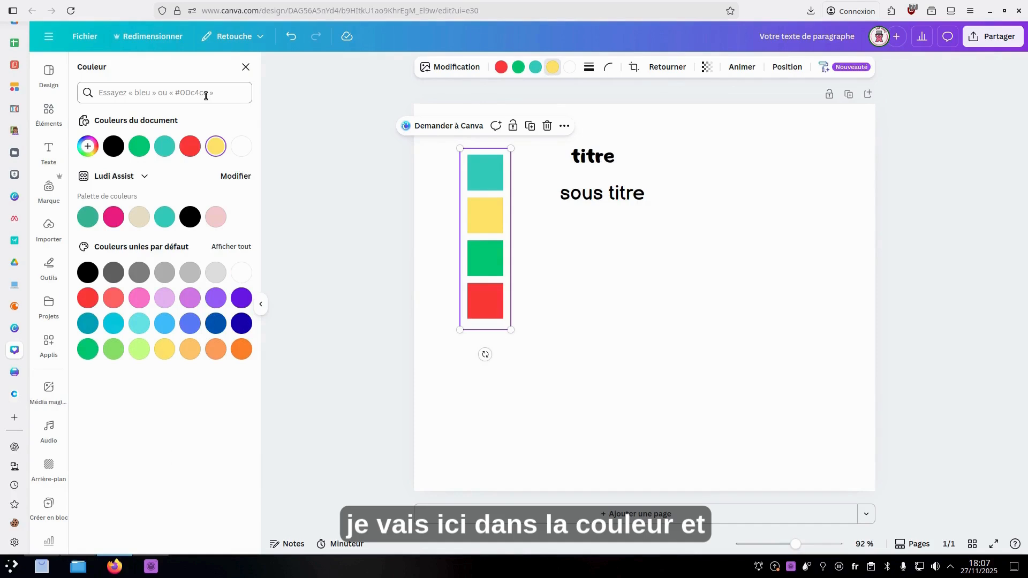
left_click(205, 96)
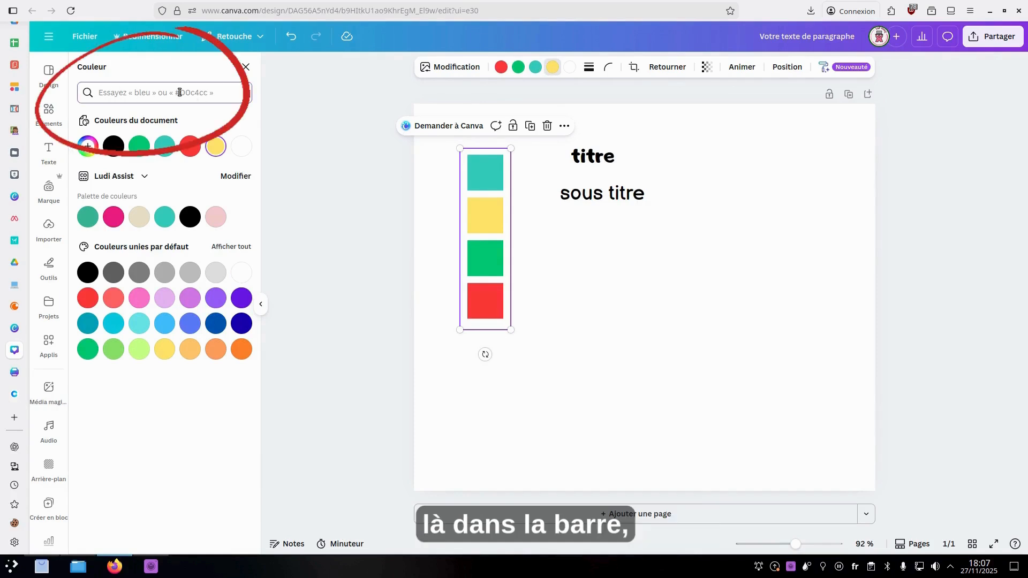
key("ctrl+v")
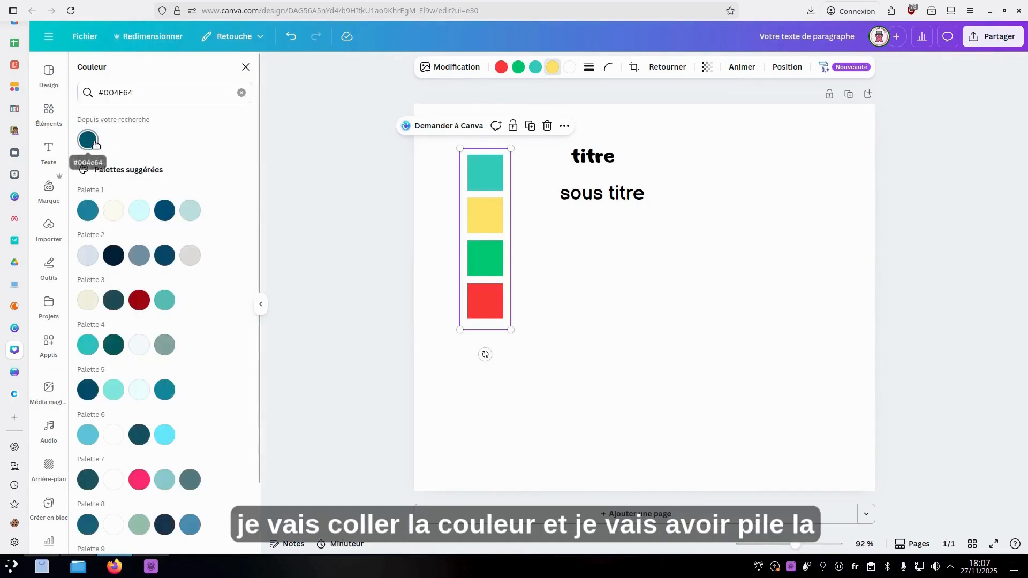
left_click(88, 140)
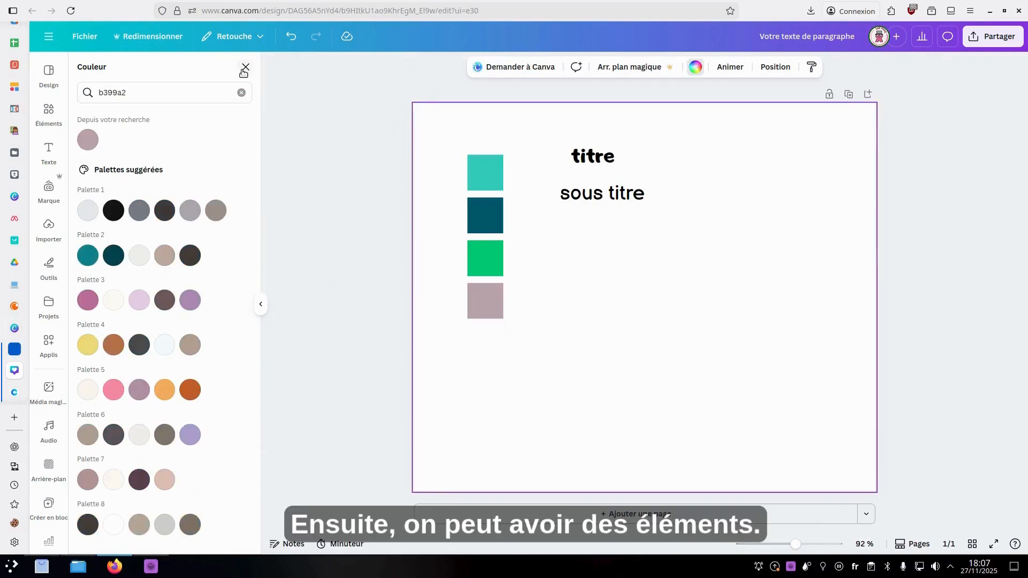
- Leave the colour settings and search the illustrations for "aquarelle"
left_click(245, 67)
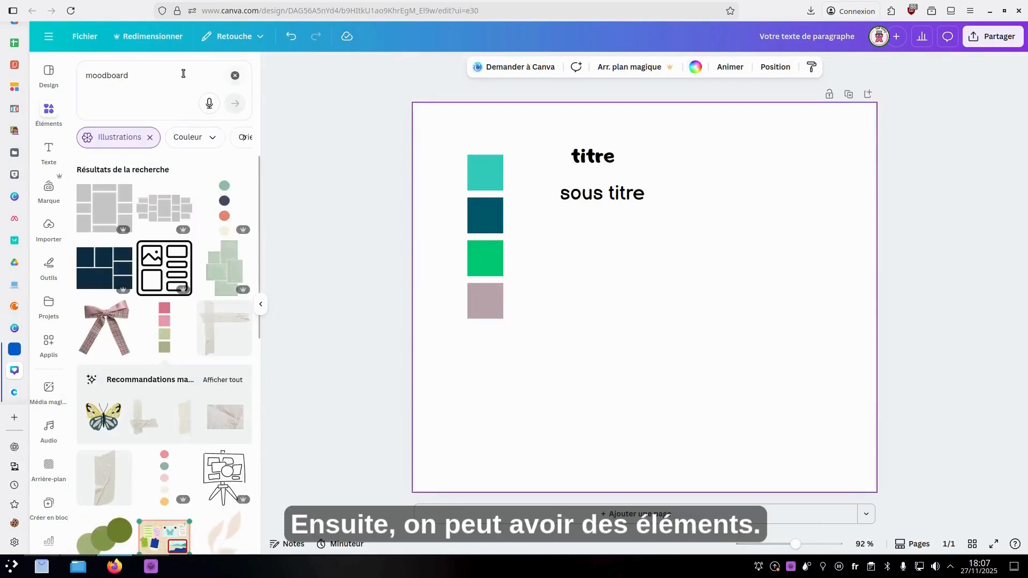
left_click(107, 75)
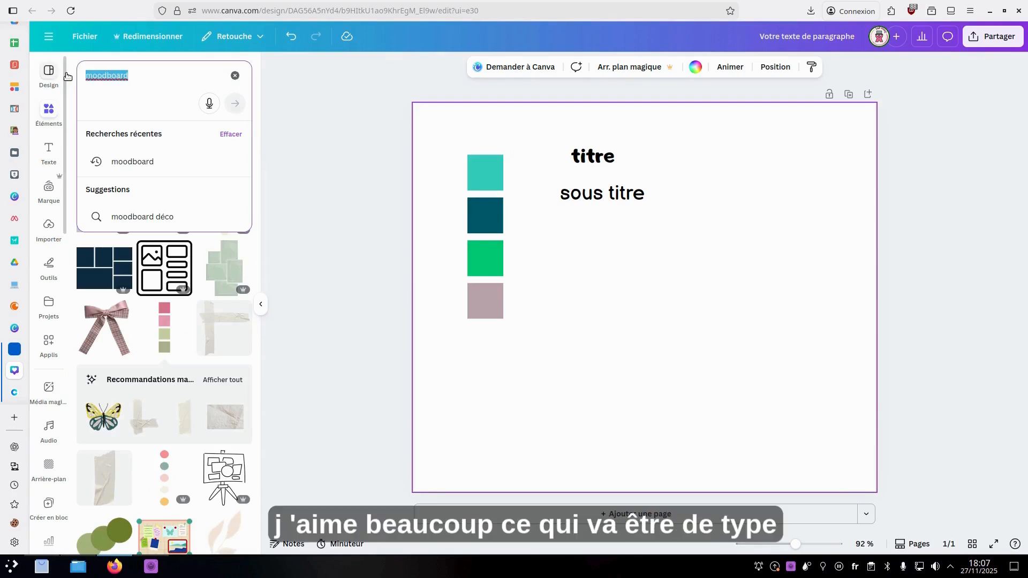
type("aquarelle")
key("Return")
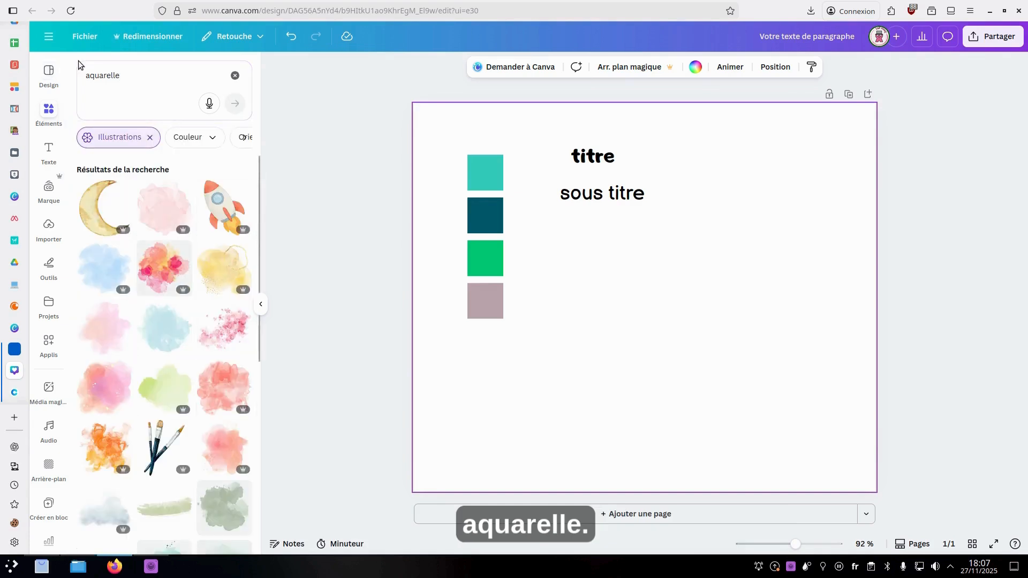
- Add the pink watercolour flower with a green leaf to the page and shrink it to less than half its size
scroll(152, 237, "down", 4)
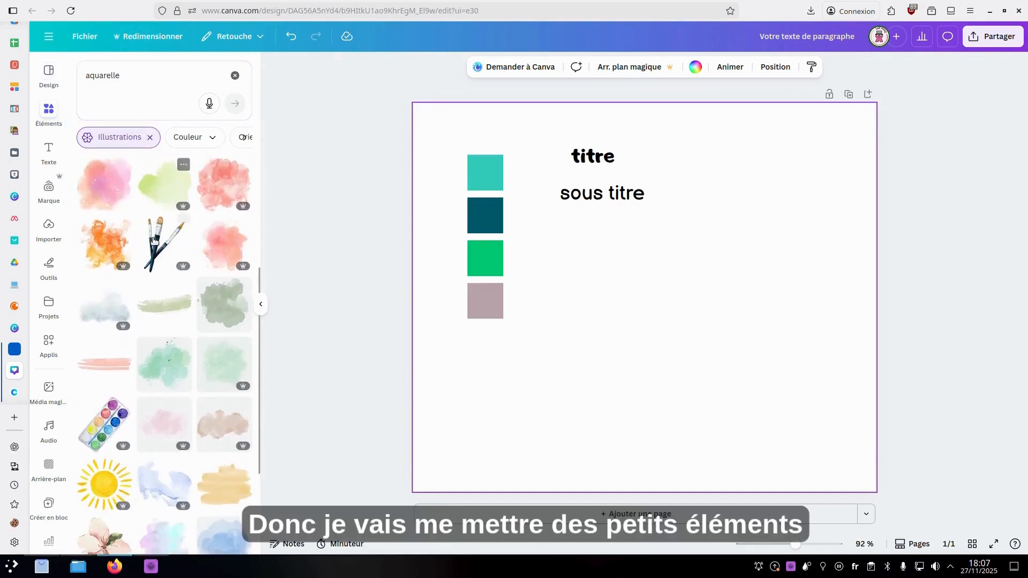
scroll(154, 240, "down", 4)
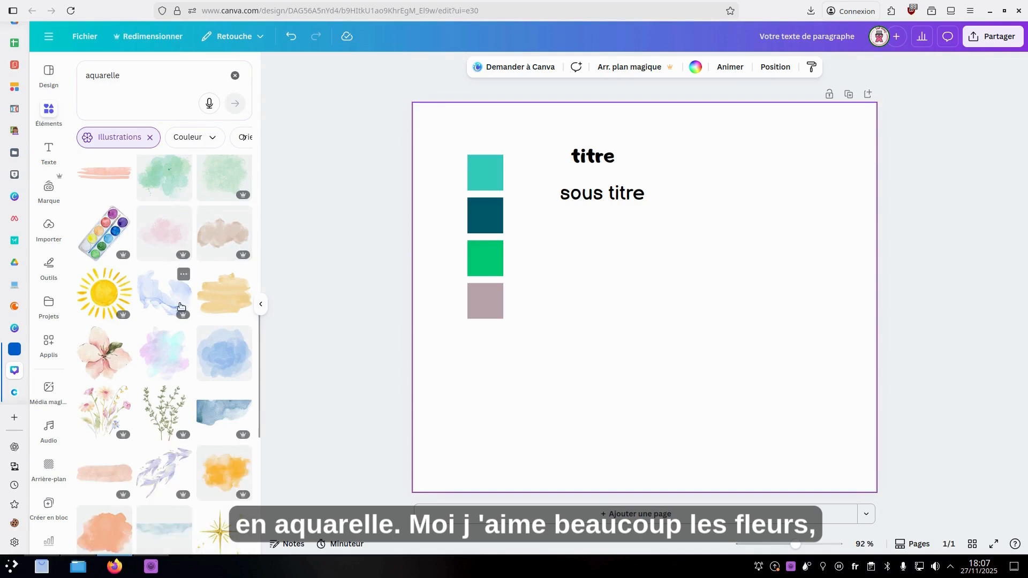
scroll(181, 307, "down", 2)
left_click(122, 245)
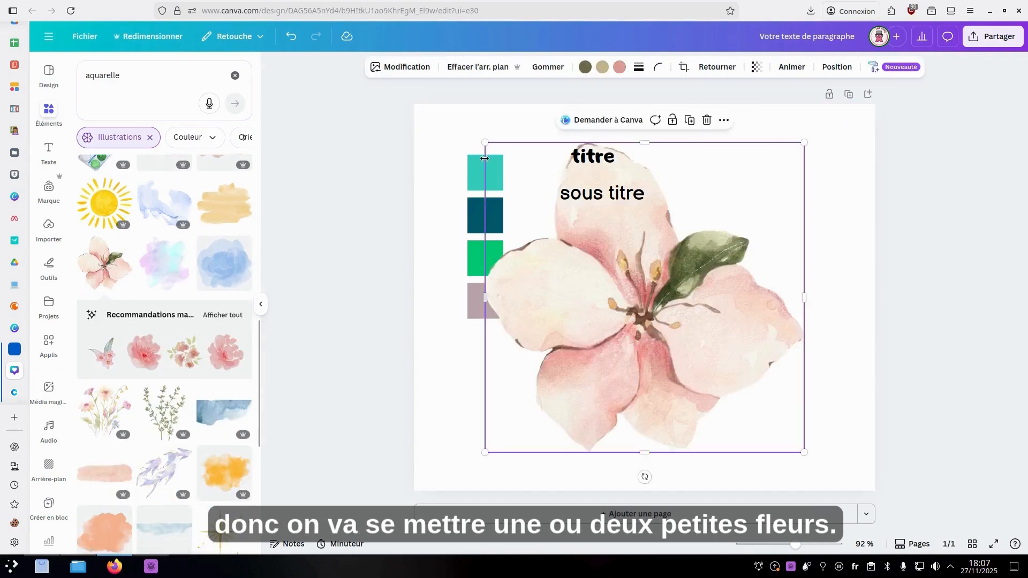
left_click_drag(485, 143, 696, 270)
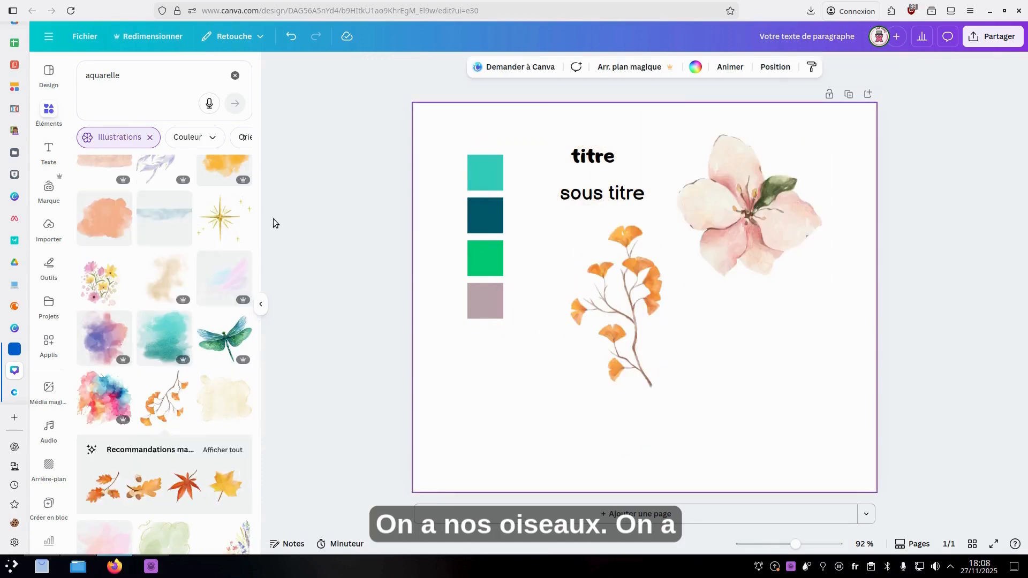
- Clear the "aquarelle" search and start a new element search
left_click(234, 77)
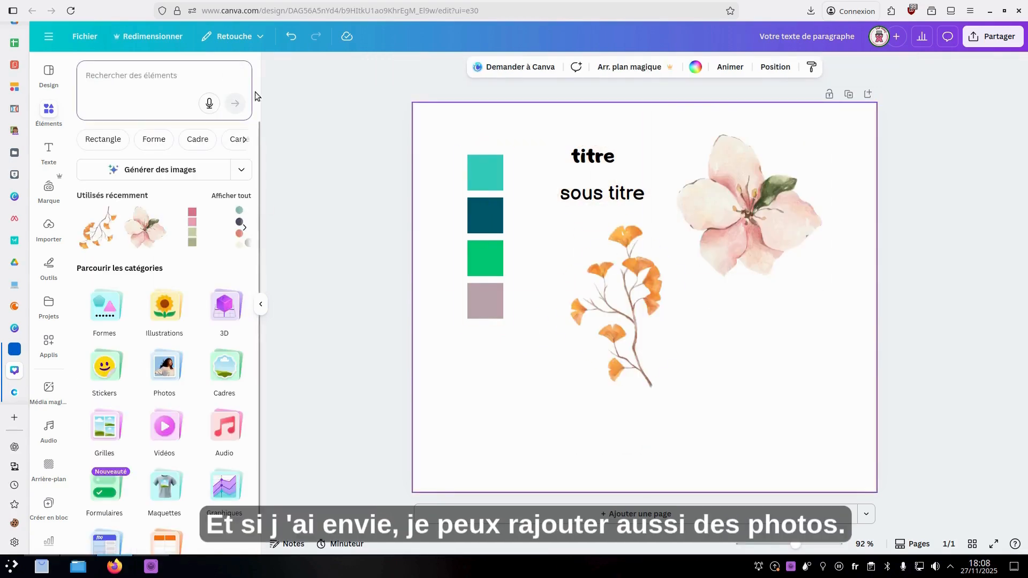
left_click(117, 77)
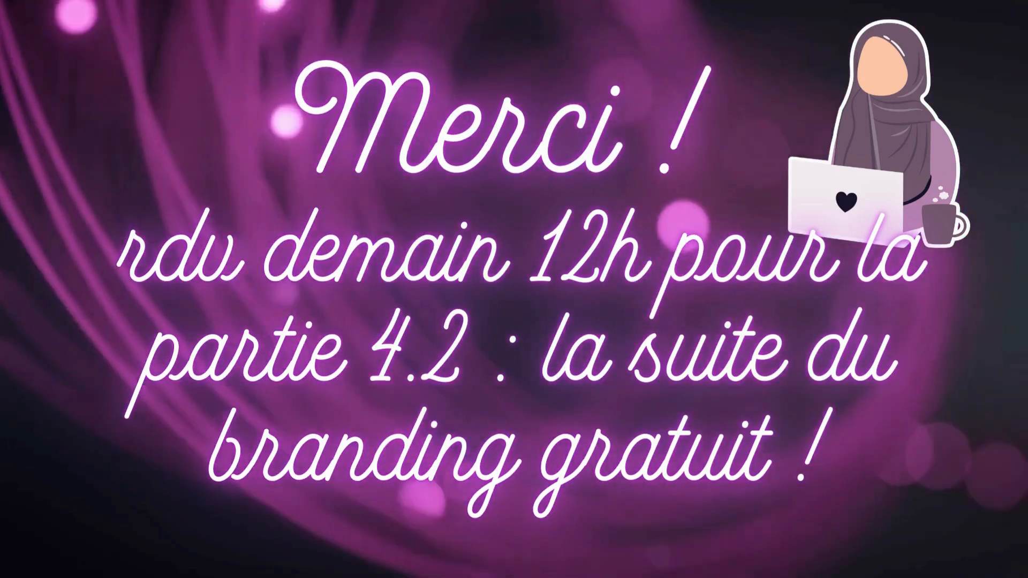